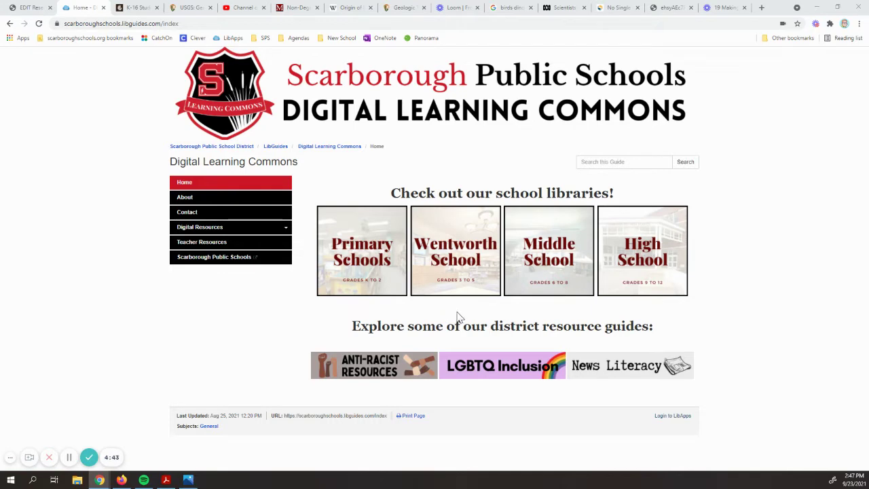
View the Wentworth School unit guides page and the High School research guides page on the Digital Learning Commons site
click(456, 258)
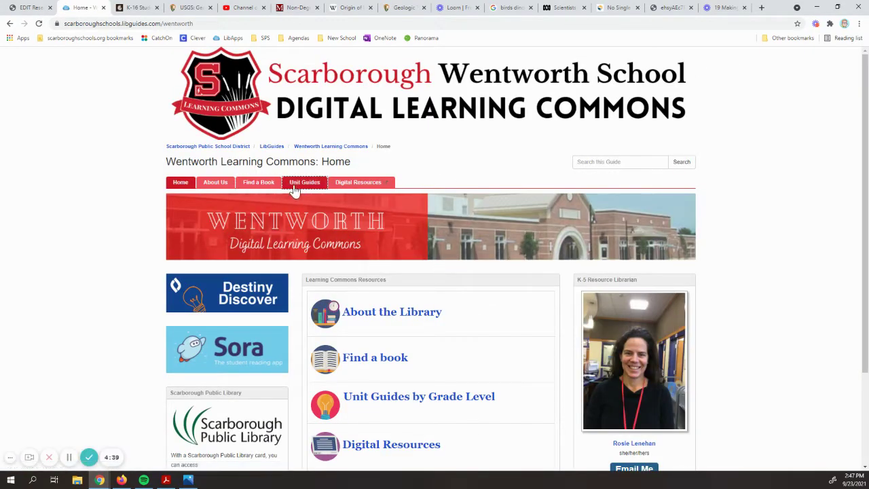
click(302, 187)
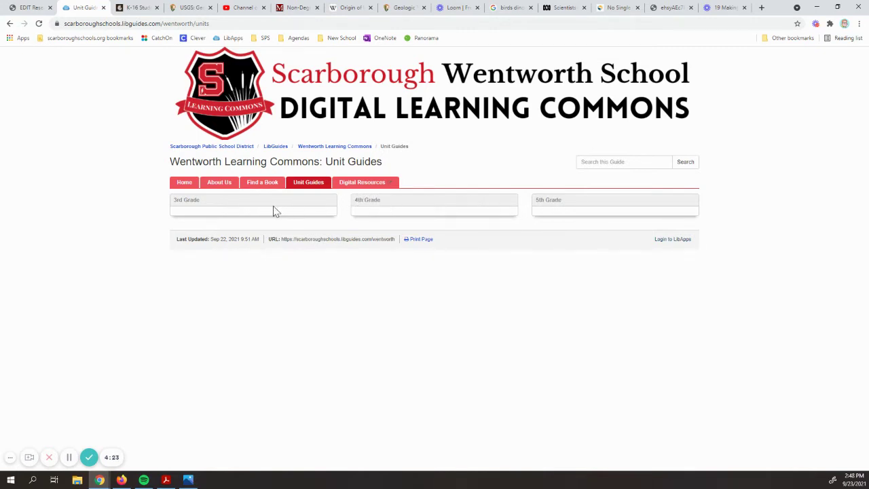
click(10, 24)
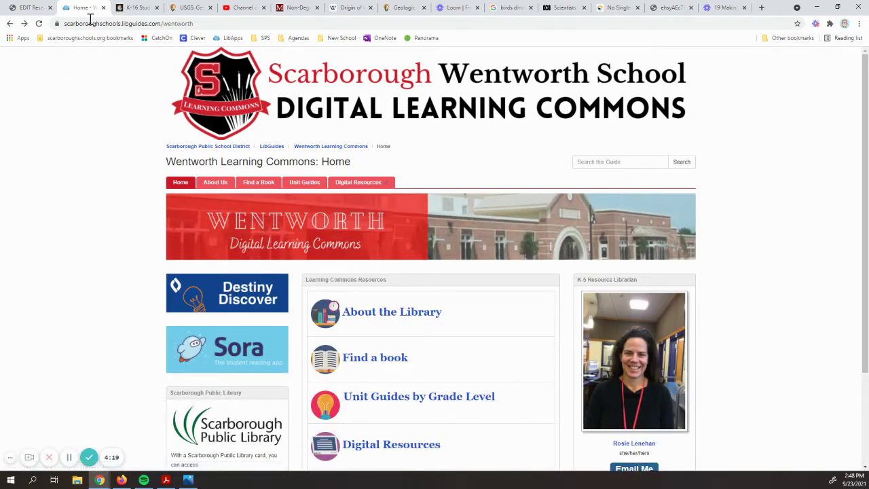
click(10, 24)
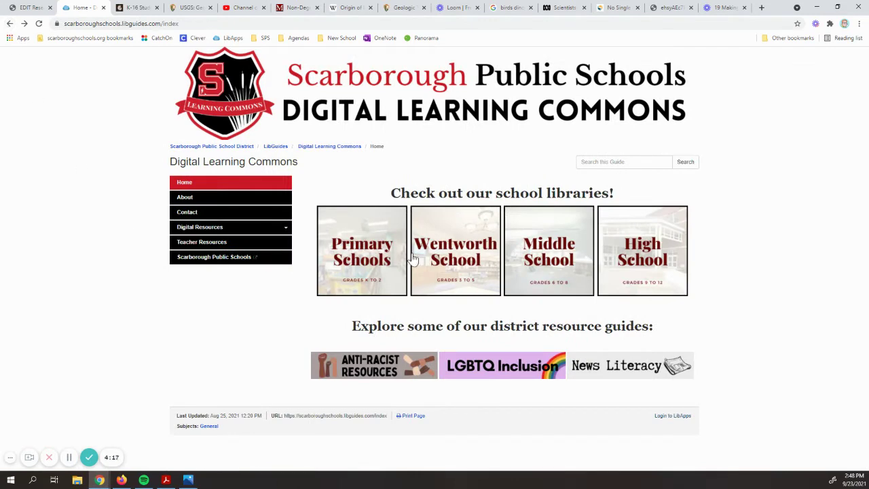
click(645, 251)
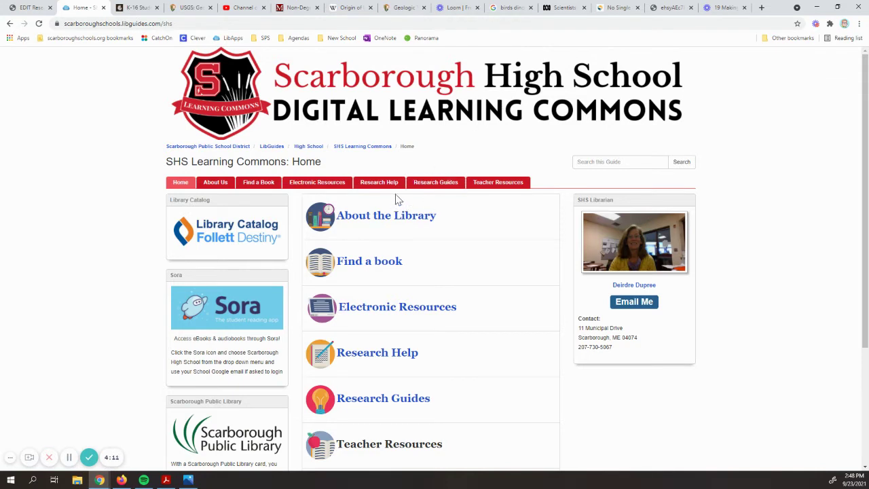
click(435, 189)
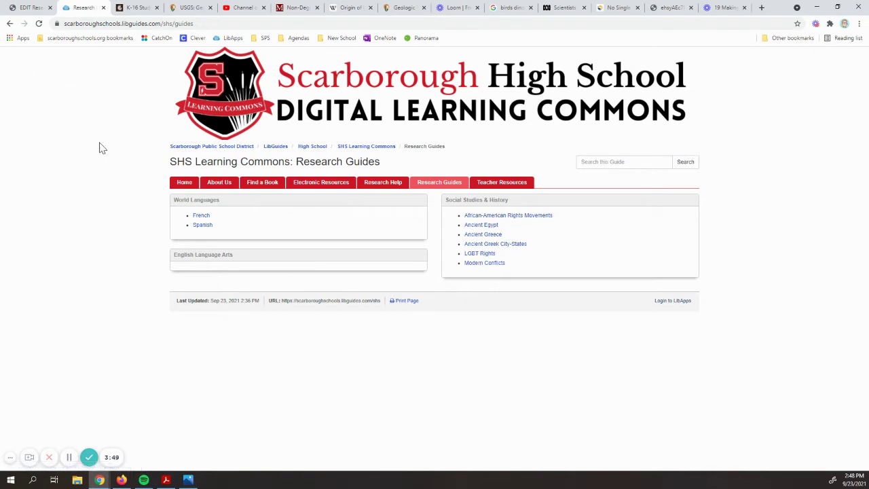
Switch to the LibGuides admin site and open the LibGuides widget generator from its home dashboard
click(26, 7)
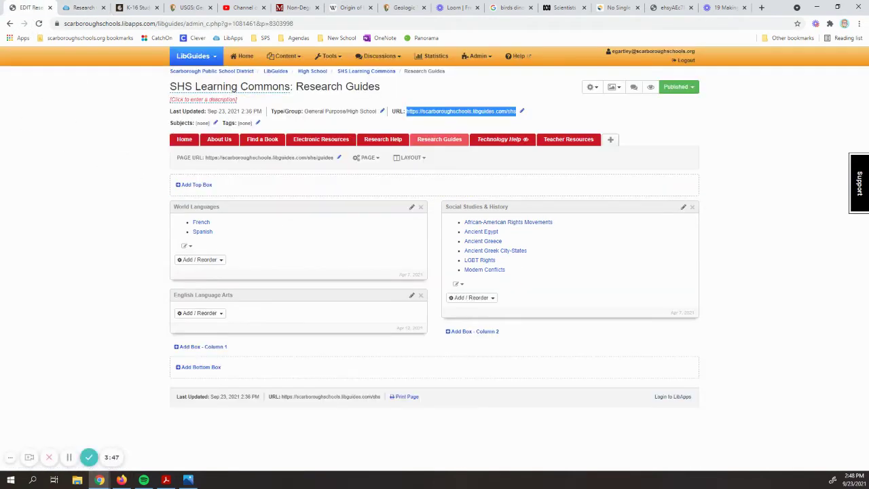
click(242, 56)
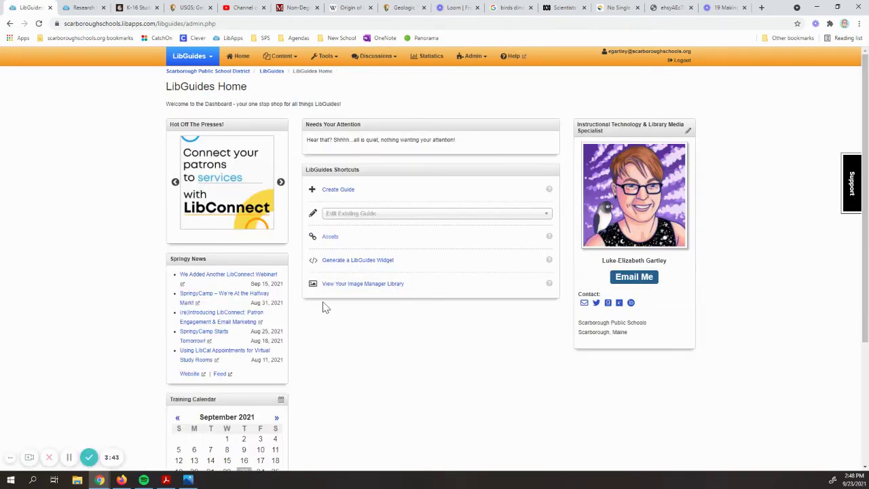
click(357, 262)
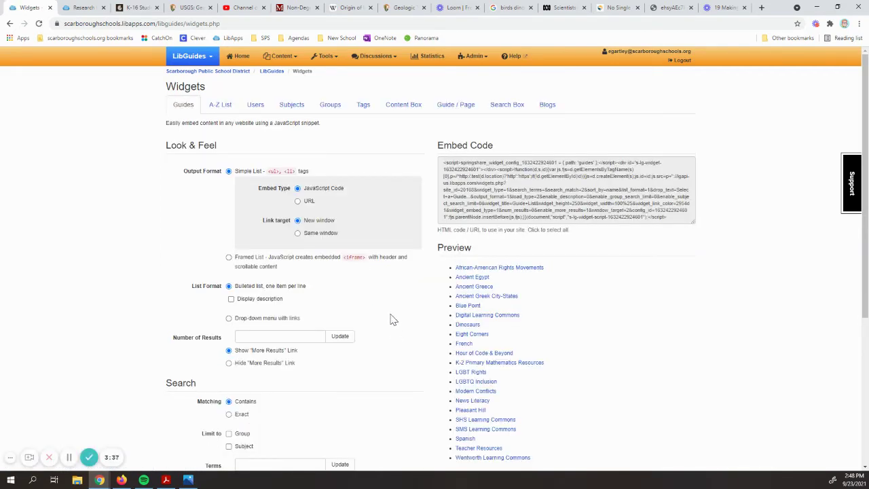
Set the guides list widget to hide the "More Results" link
scroll(401, 301, down, 1)
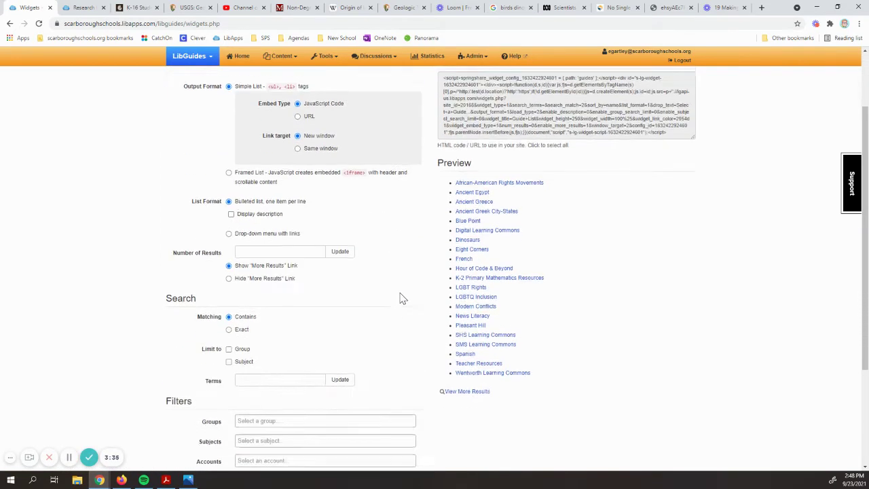
scroll(400, 281, down, 1)
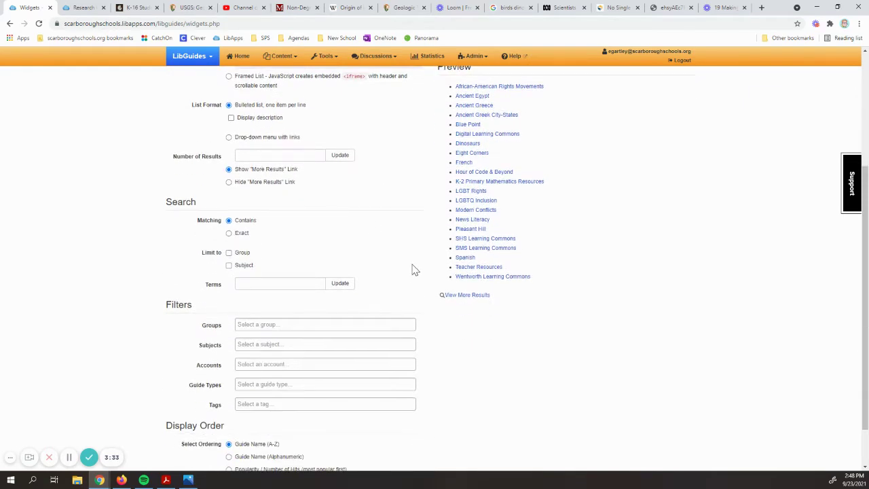
scroll(416, 285, up, 1)
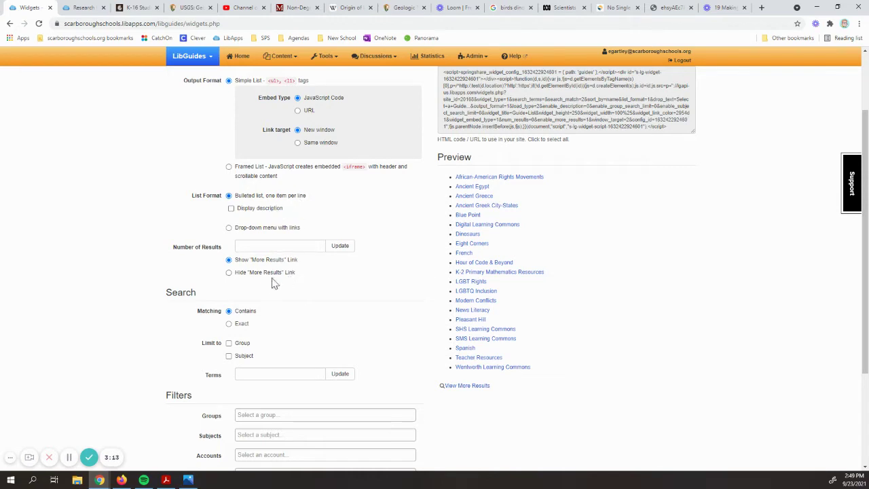
click(229, 273)
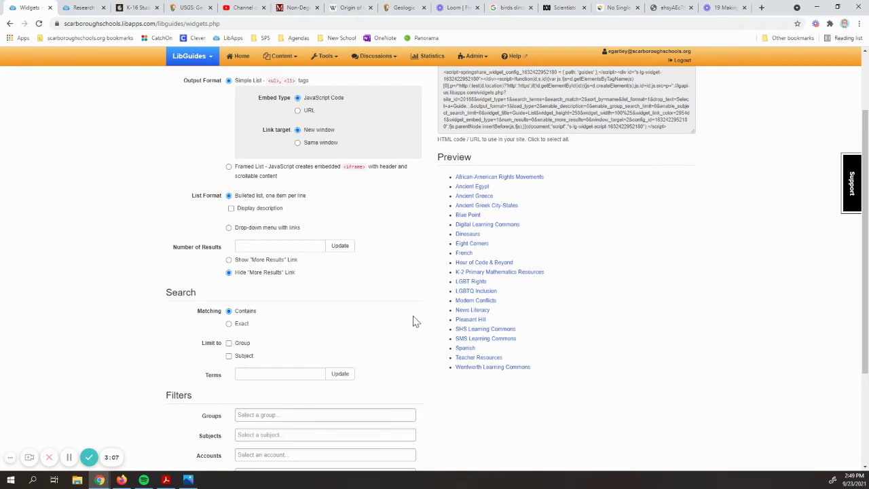
Filter the widget's guide list by the High School group and check the preview
scroll(416, 322, down, 1)
scroll(417, 321, down, 2)
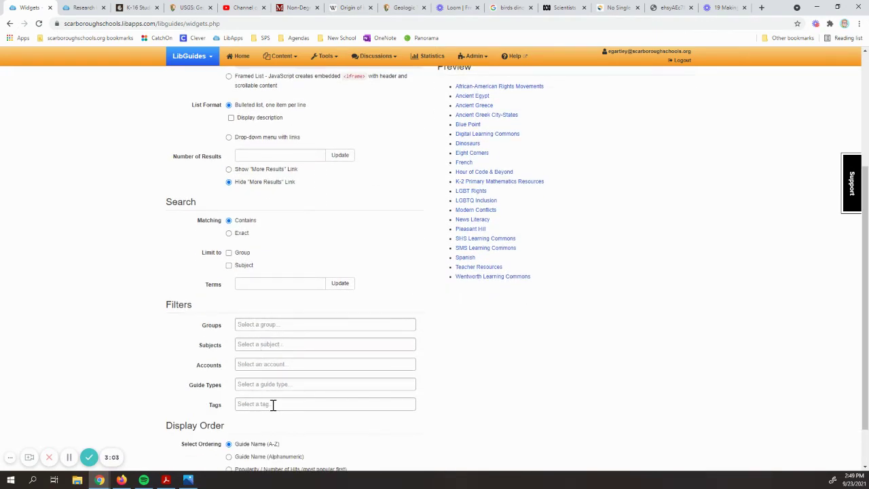
scroll(336, 317, down, 2)
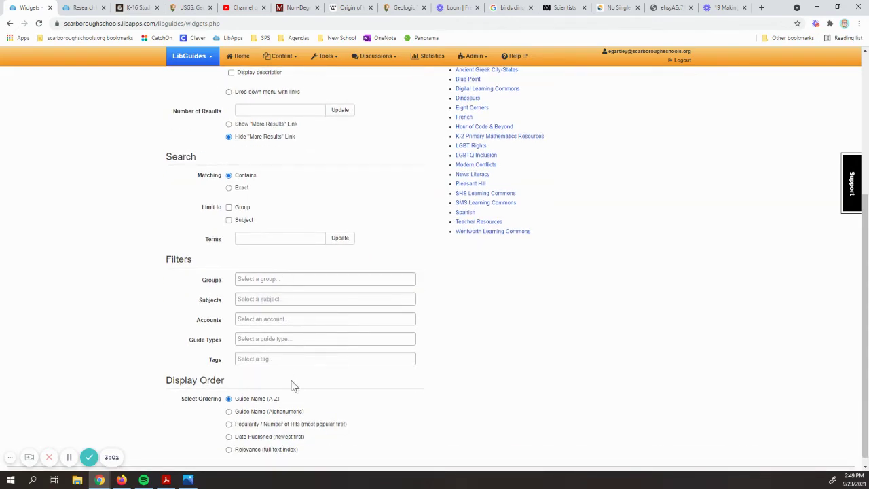
click(259, 280)
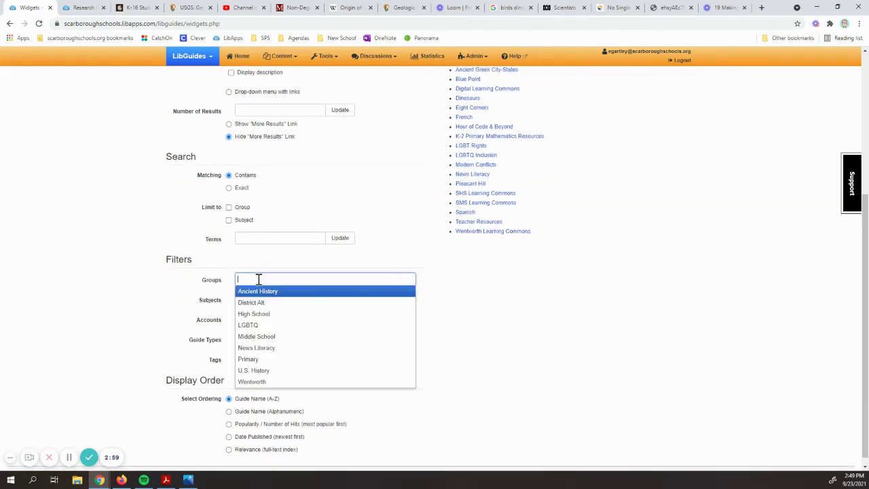
click(269, 315)
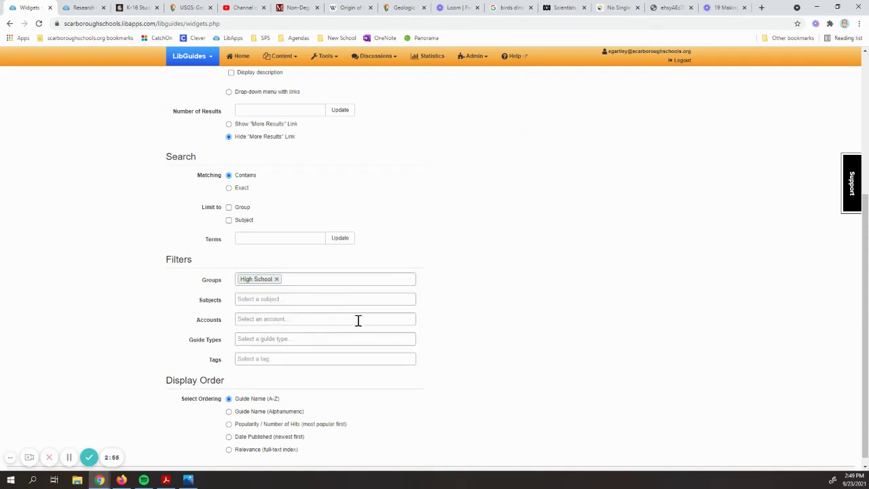
scroll(404, 330, up, 3)
scroll(466, 298, down, 3)
Filter the widget's guide list by the Science subject and check the preview
click(265, 299)
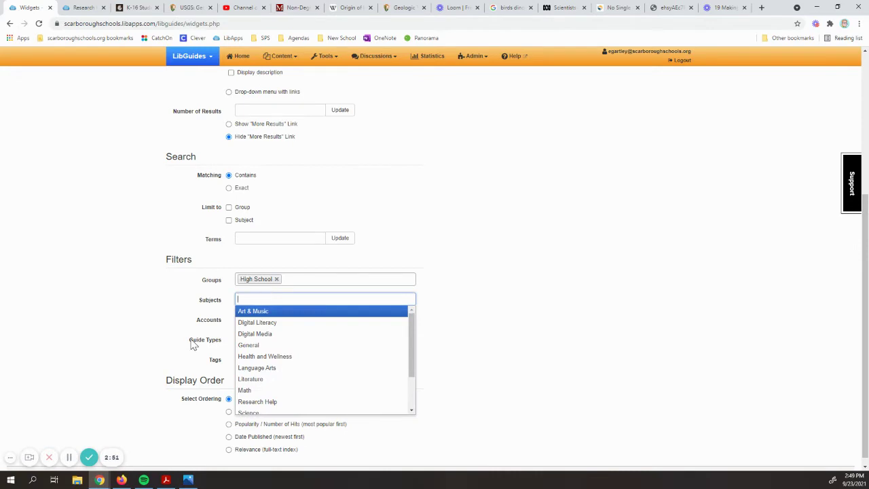
scroll(268, 336, down, 1)
click(250, 358)
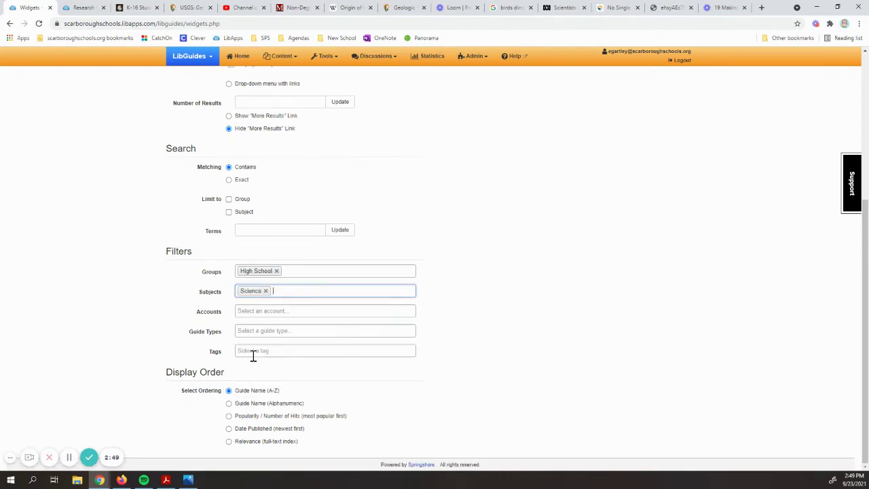
scroll(446, 304, up, 2)
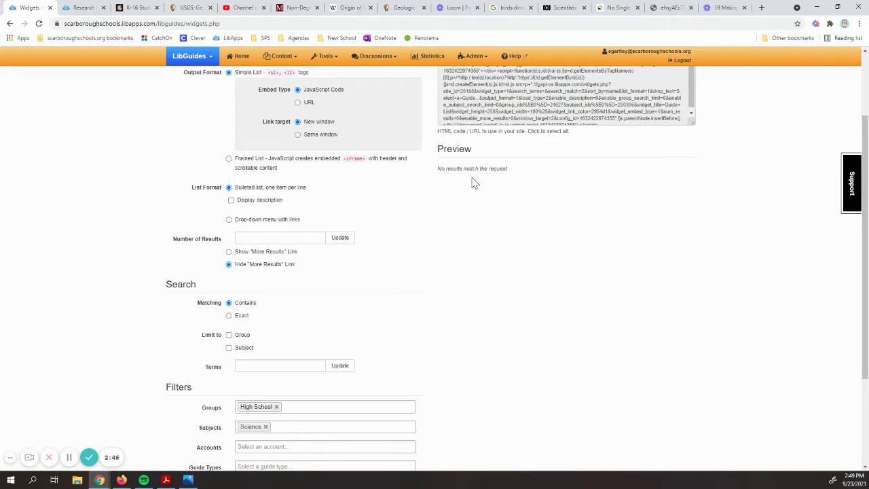
scroll(474, 183, down, 2)
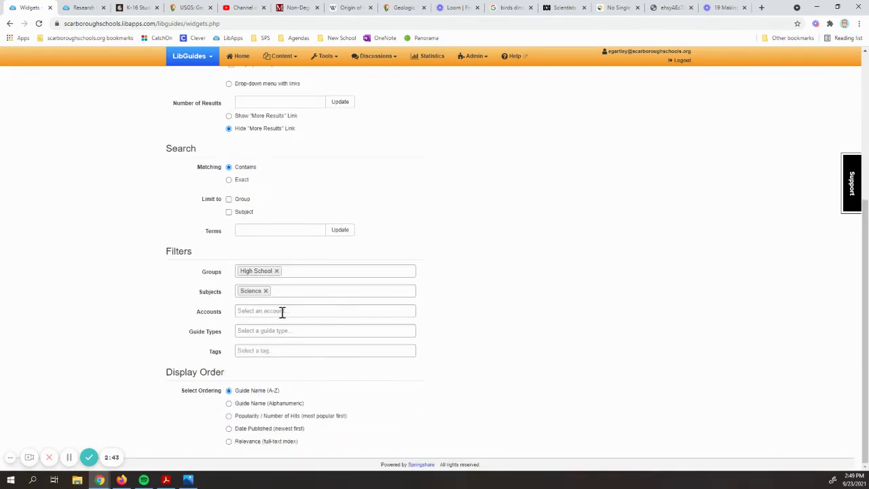
Look through the available choices for the groups, accounts, guide types and tags filters without selecting any
click(300, 270)
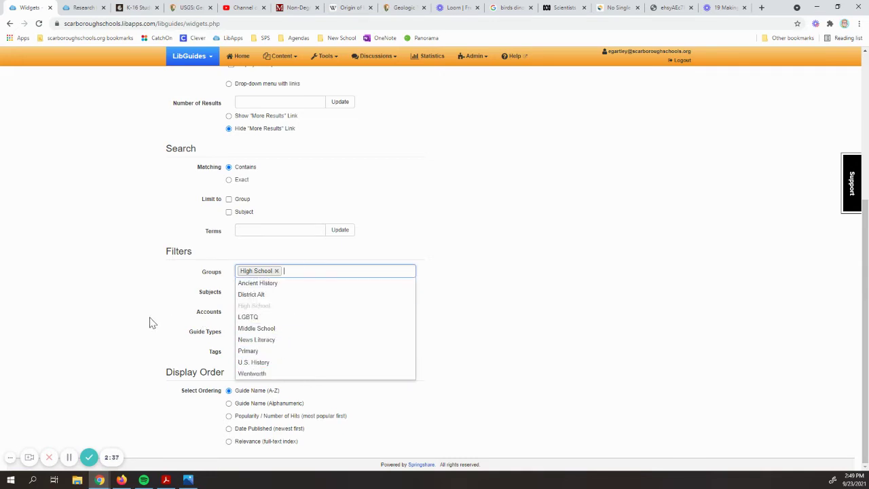
click(150, 338)
click(303, 272)
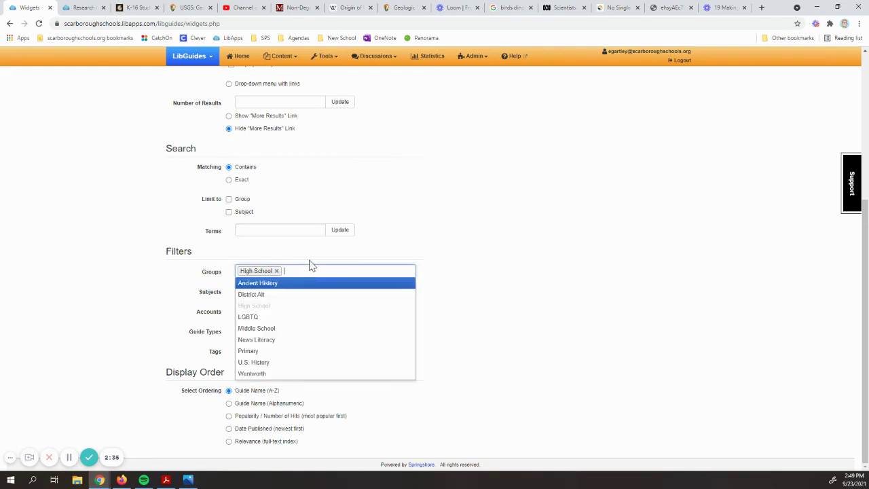
click(167, 320)
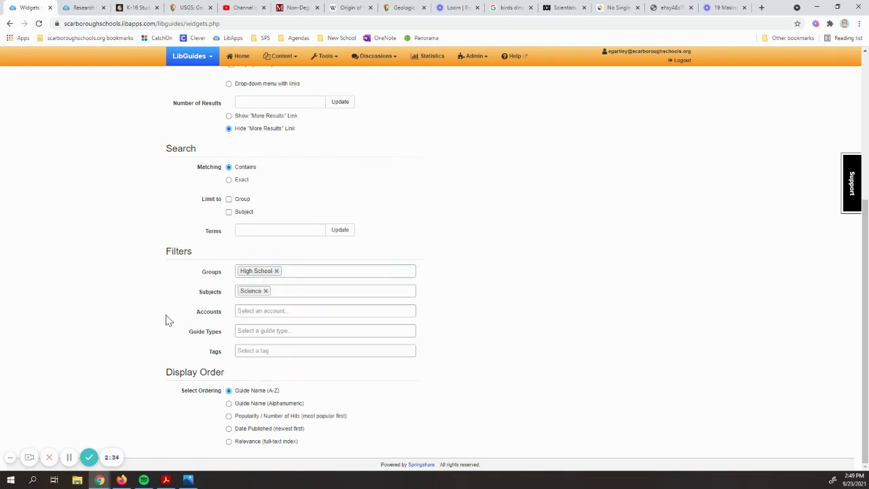
click(277, 310)
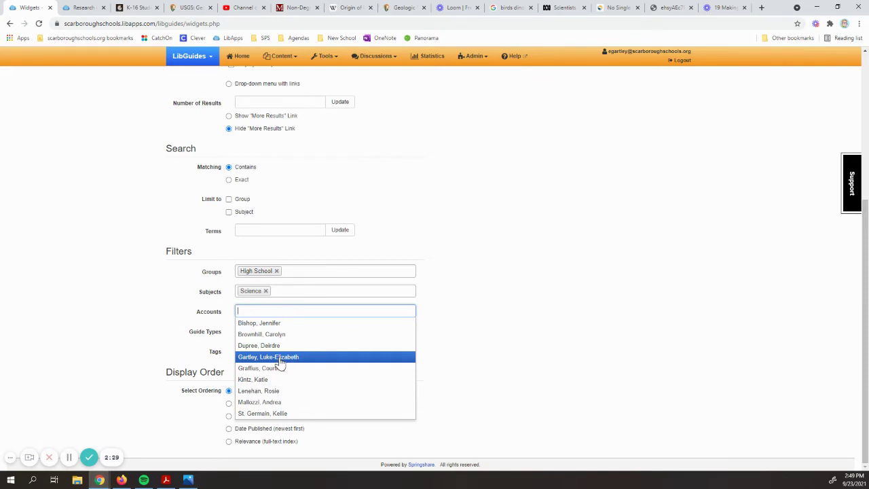
click(165, 339)
click(252, 351)
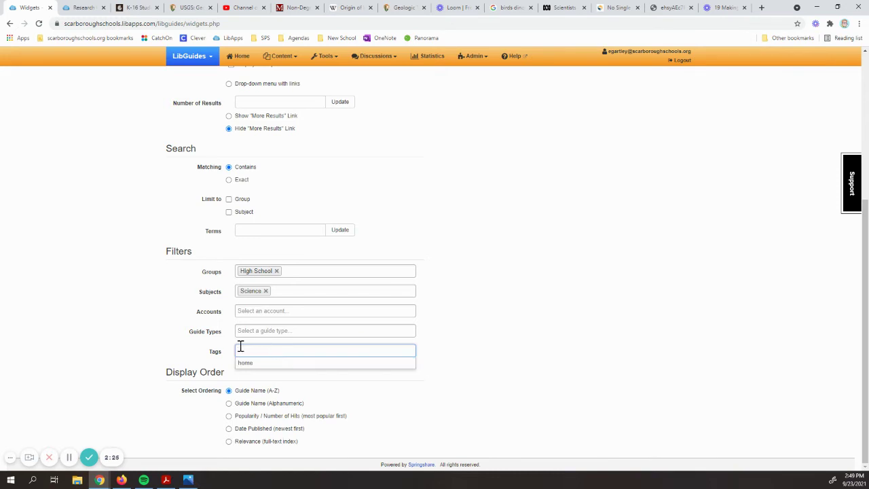
click(252, 341)
click(270, 328)
click(152, 311)
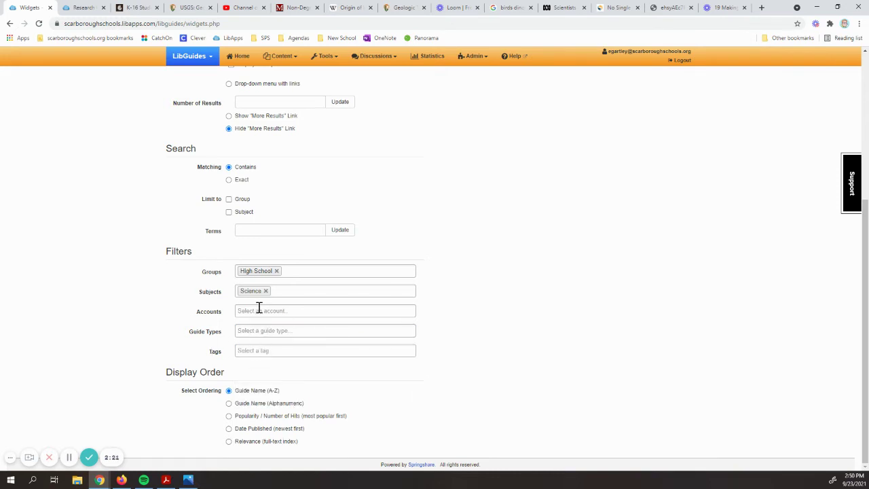
Add the library media specialist's own account to the accounts filter and check the preview
click(258, 308)
click(272, 357)
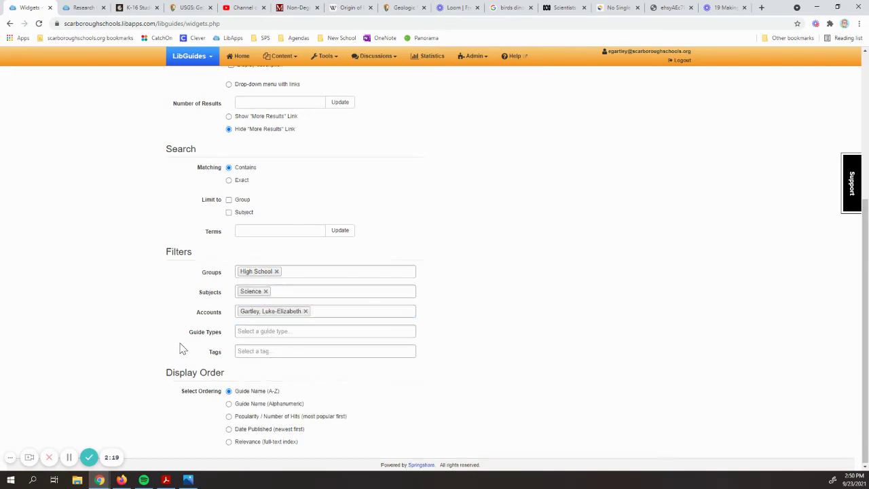
scroll(180, 350, up, 3)
scroll(179, 349, down, 3)
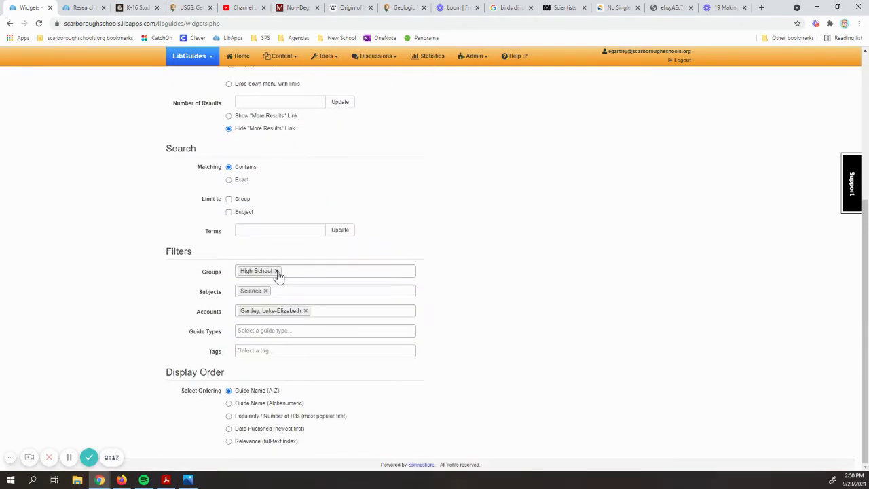
Remove the High School group filter and check the guide list preview
click(276, 272)
scroll(374, 277, up, 3)
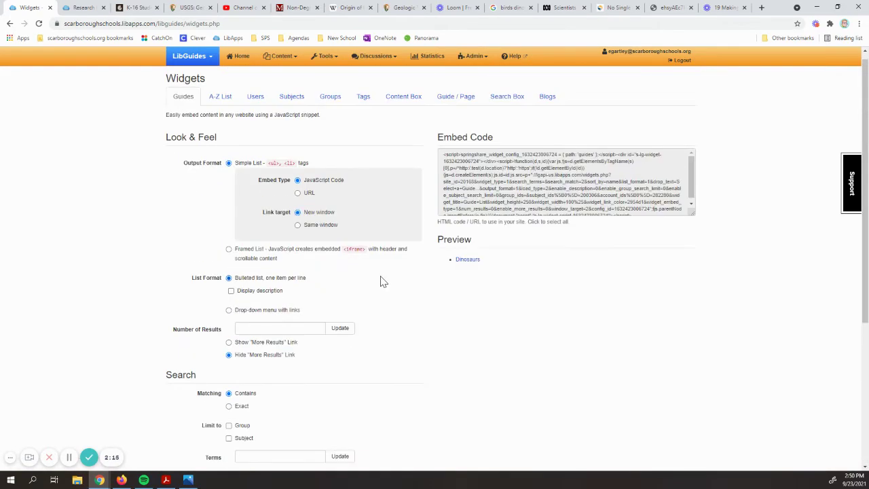
scroll(387, 277, down, 2)
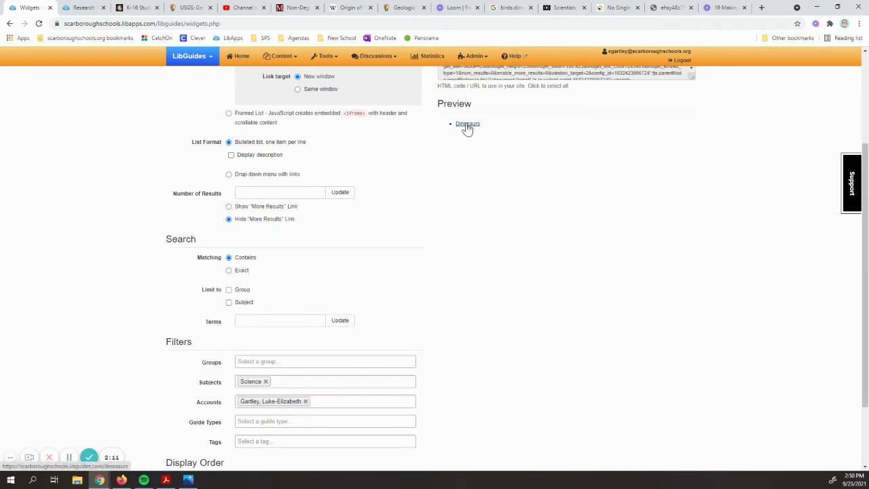
Filter the guide list by the High School and District Alt groups and check the preview
click(259, 362)
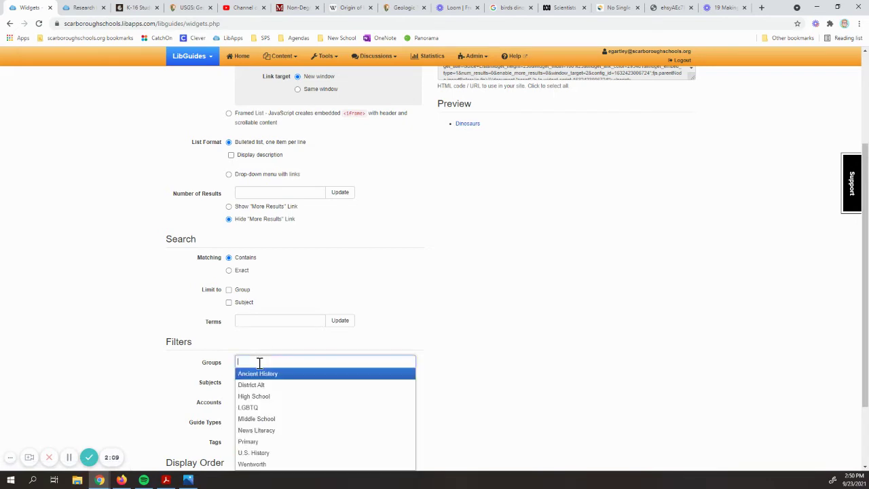
scroll(272, 332, down, 2)
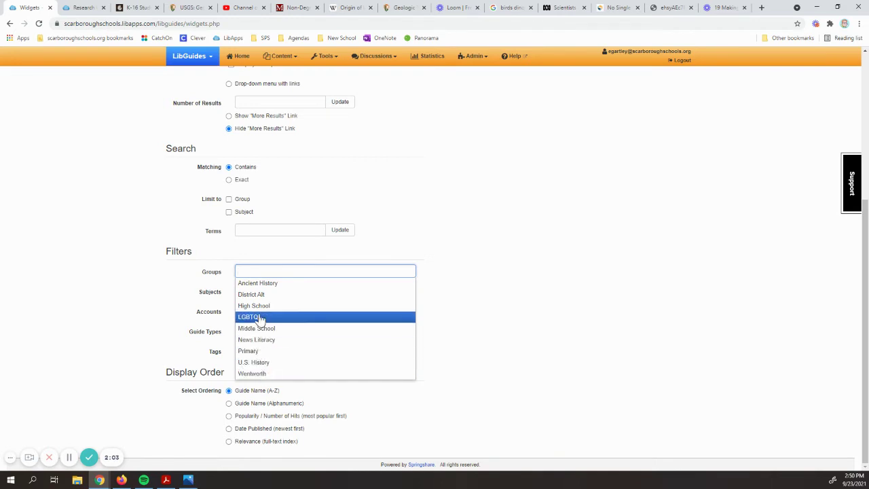
click(257, 306)
click(297, 271)
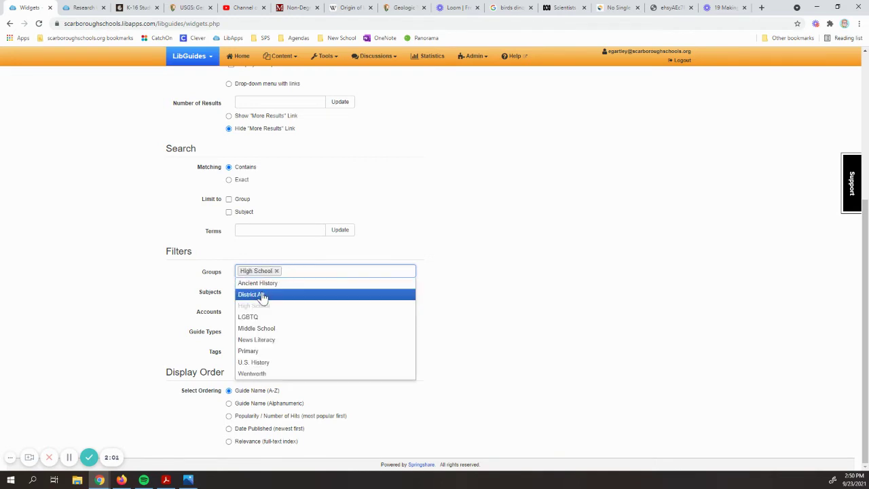
click(261, 297)
scroll(381, 349, up, 3)
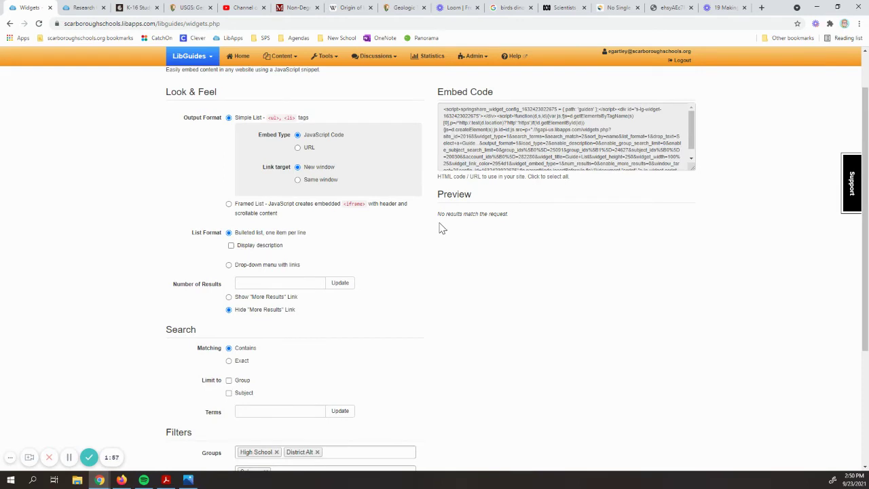
Remove both group filters and the account filter, keeping only the Science subject filter, and check the preview
scroll(403, 277, down, 3)
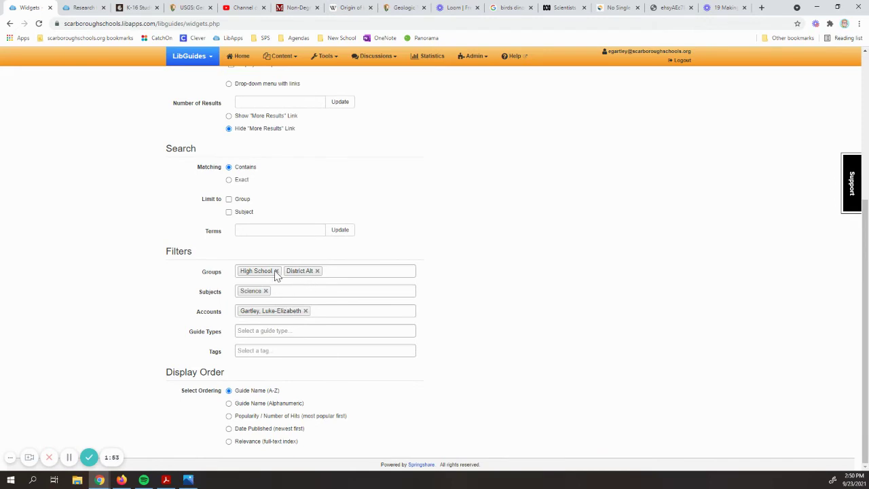
click(276, 271)
click(270, 271)
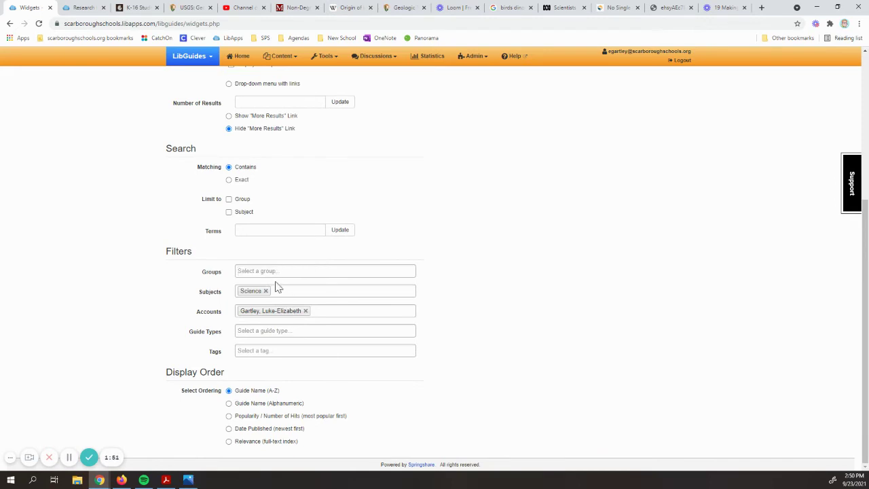
click(305, 311)
scroll(310, 326, up, 5)
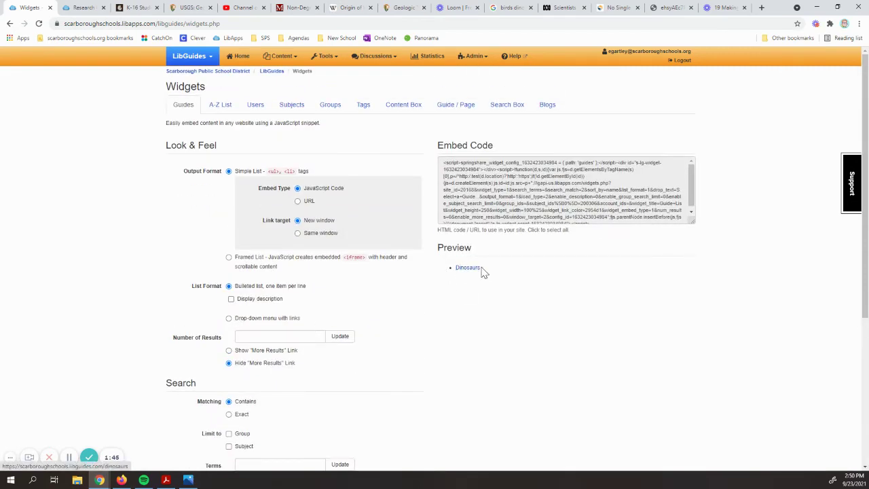
Review the filter settings against the guide list preview and the embed code
scroll(400, 326, down, 3)
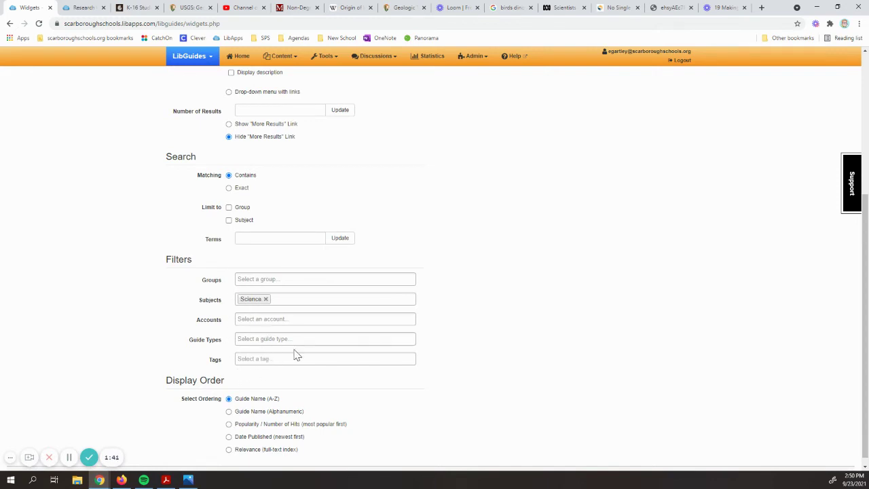
scroll(296, 355, up, 2)
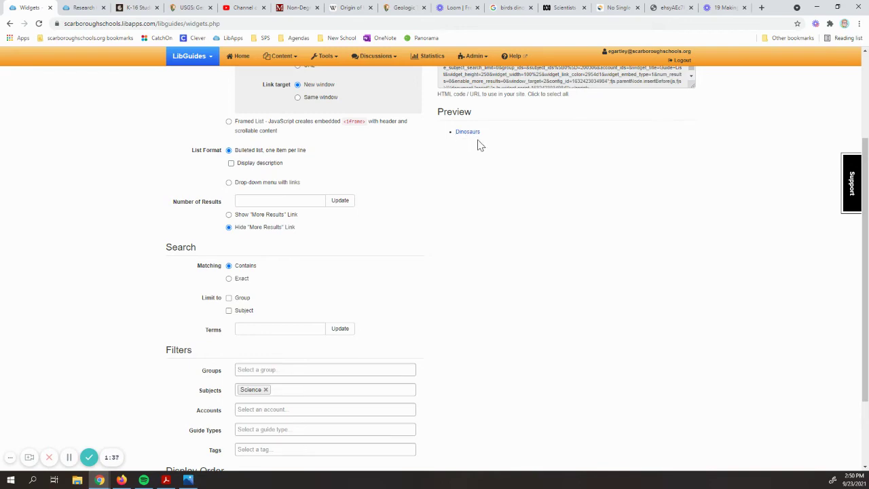
scroll(285, 343, down, 1)
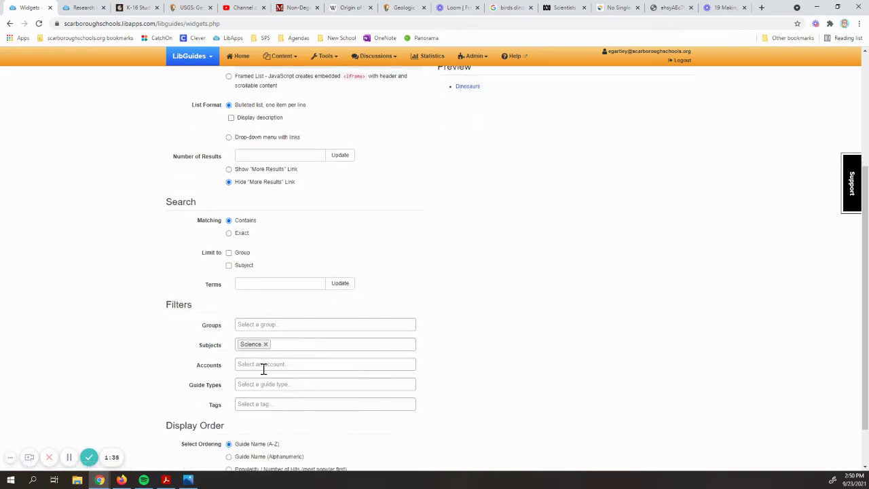
scroll(358, 324, up, 4)
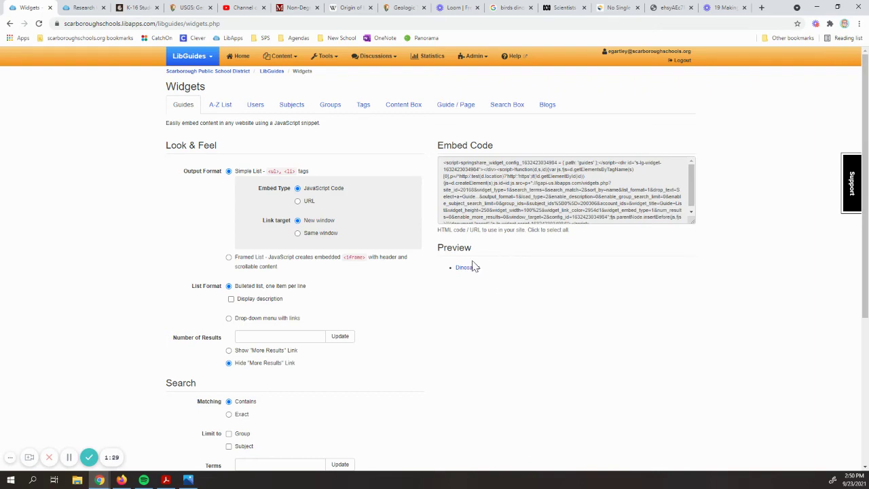
scroll(305, 384, down, 2)
scroll(466, 248, up, 1)
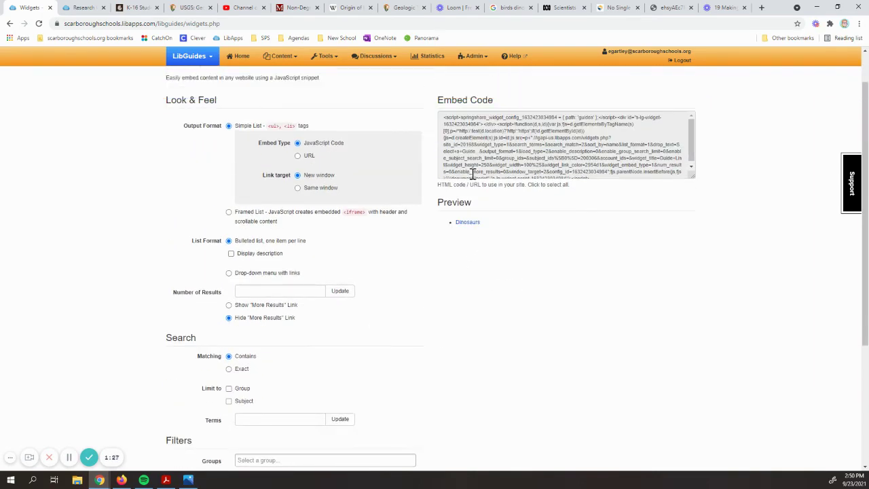
scroll(278, 318, down, 2)
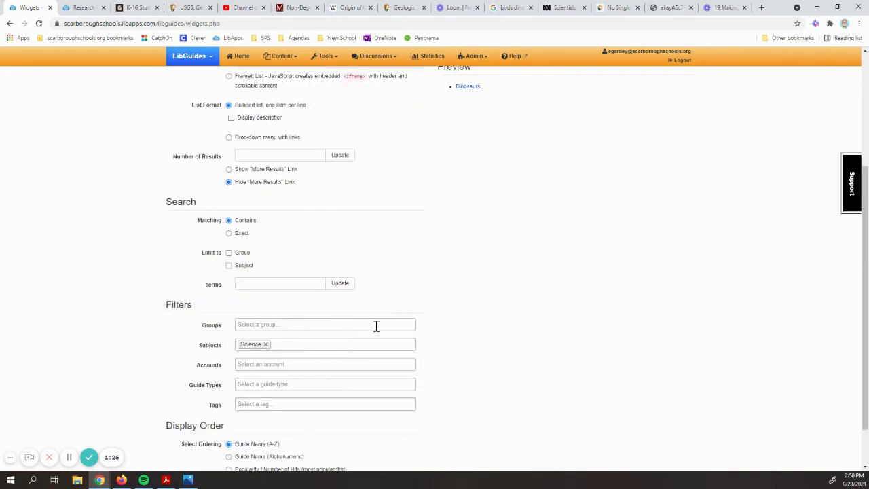
scroll(376, 326, up, 3)
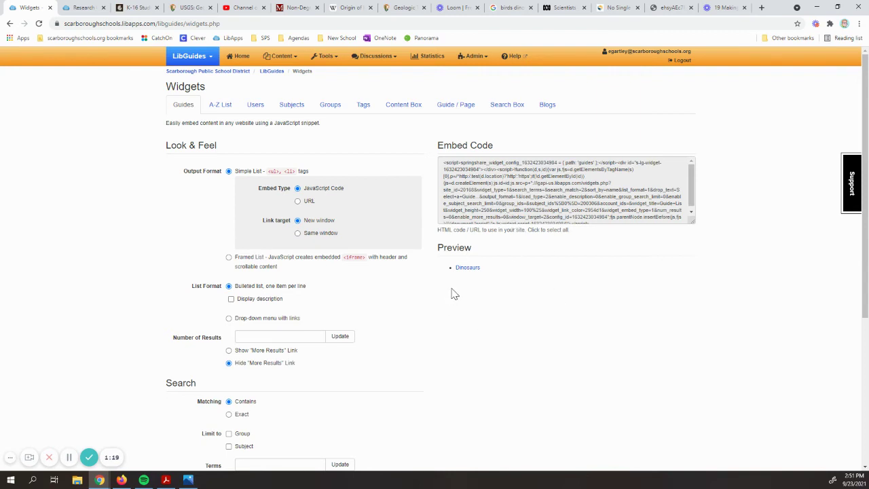
Copy the full embed code of the Science guide list widget
click(458, 198)
right_click(494, 198)
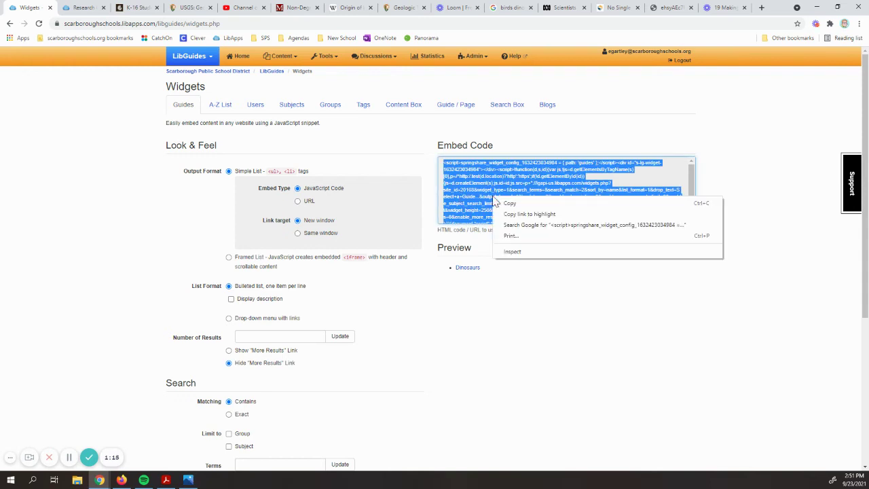
click(509, 205)
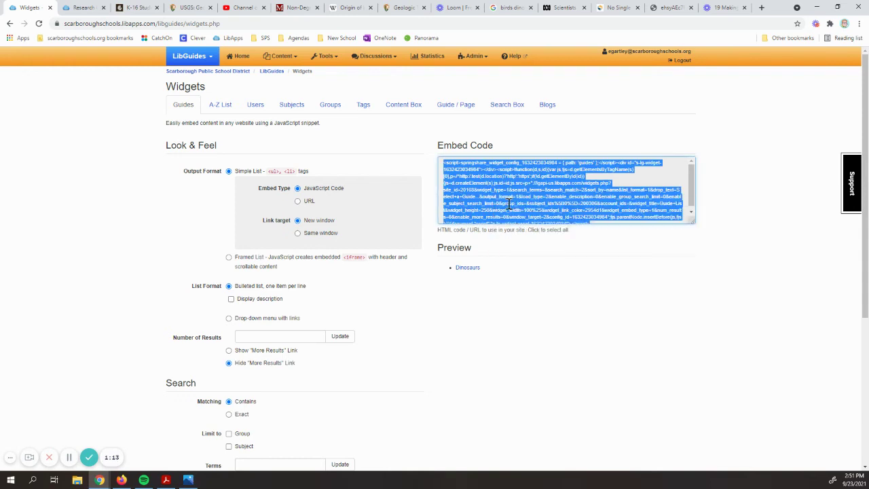
Open the SHS Learning Commons guide for editing from the LibGuides home and go to its Research Guides page
click(284, 58)
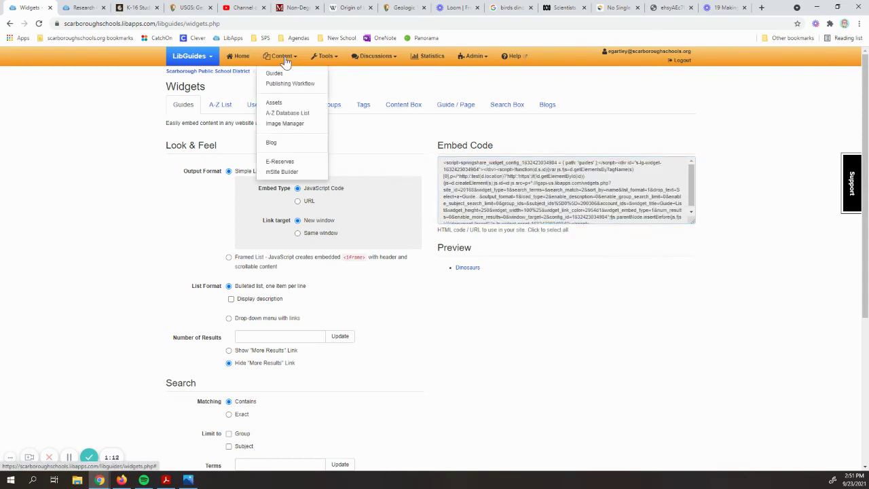
click(239, 57)
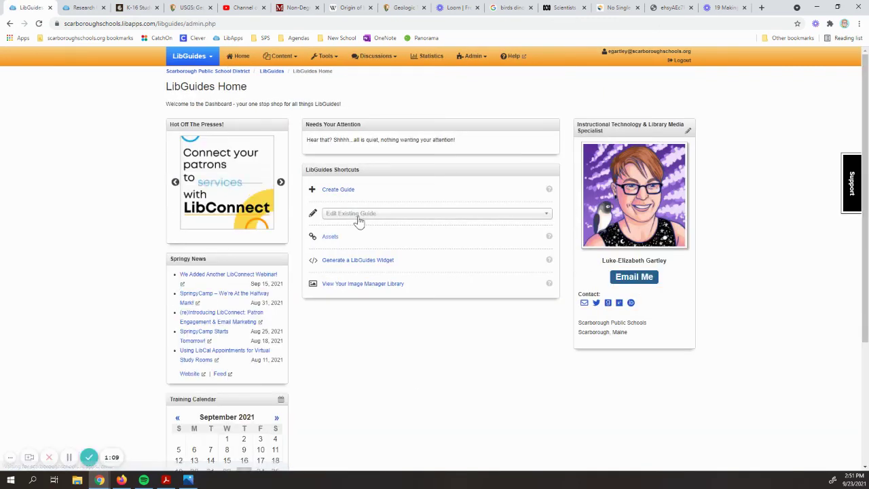
click(360, 216)
text(shs)
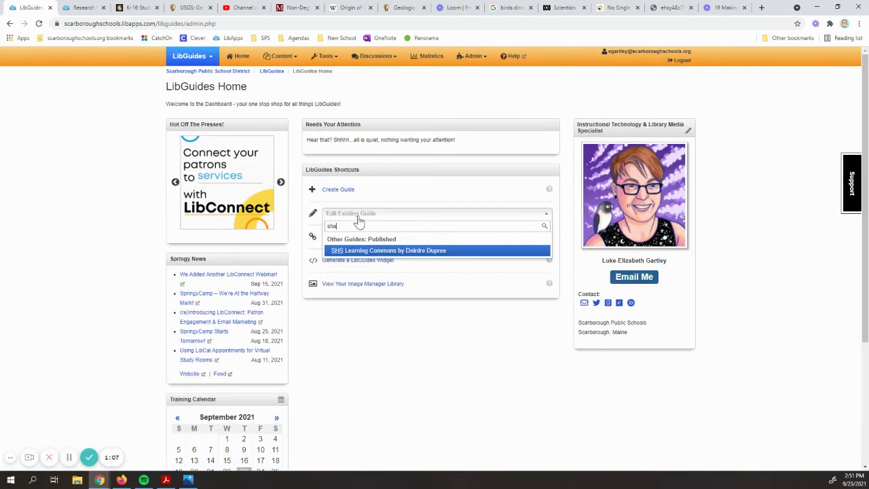
click(362, 251)
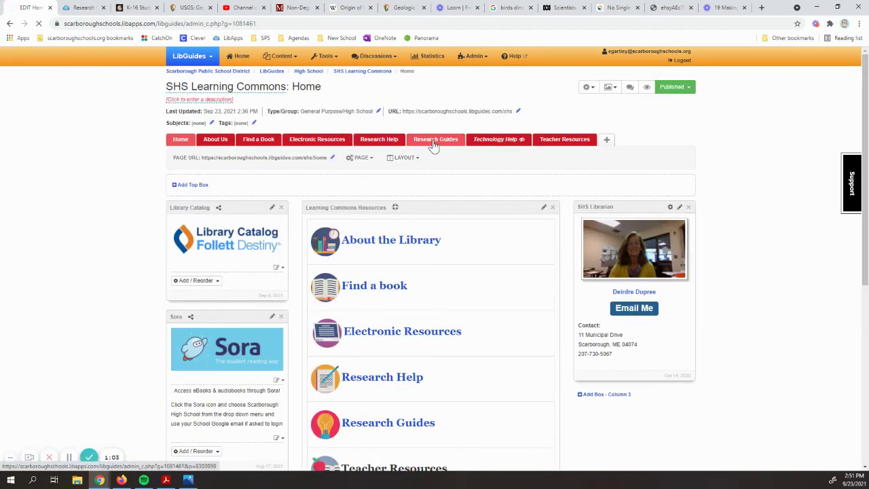
click(434, 146)
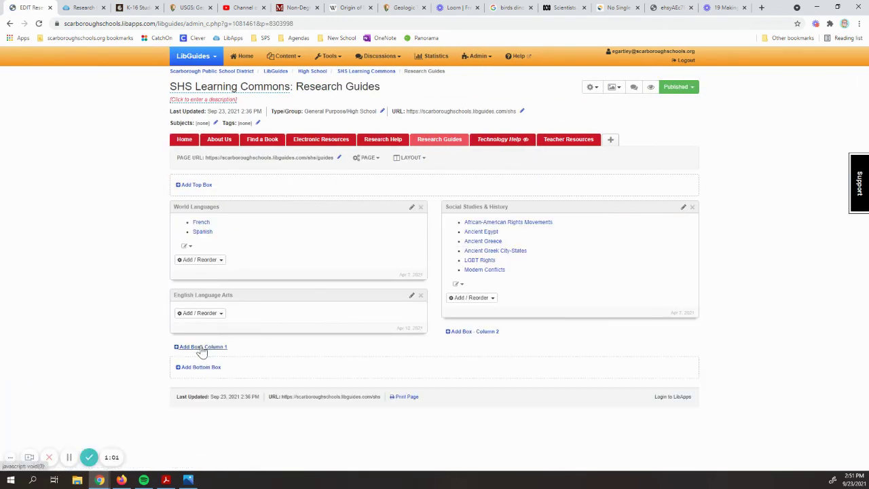
Add a standard box named Science at the bottom of column 1 on the Research Guides page
click(202, 351)
text(SCie)
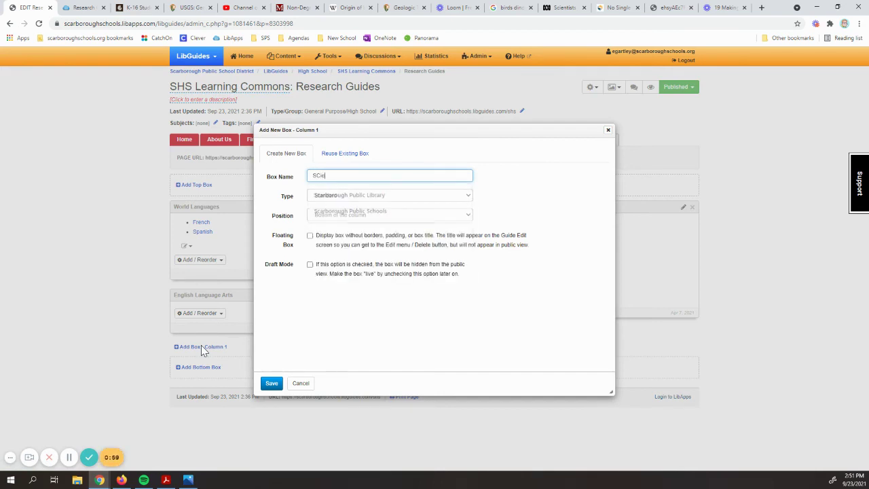
key(BackSpace)
key(BackSpace)
key(BackSpace)
text(cient)
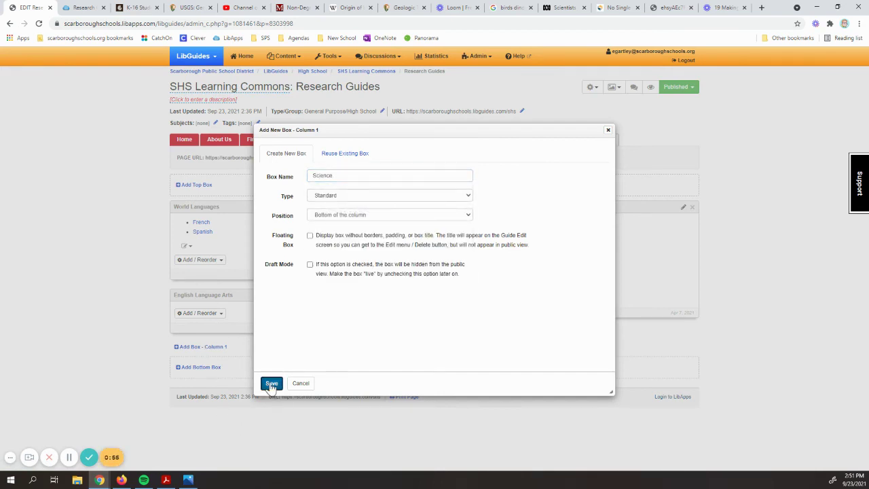
click(272, 383)
Add a media widget named "science guides" to the Science box using the copied embed code
click(214, 345)
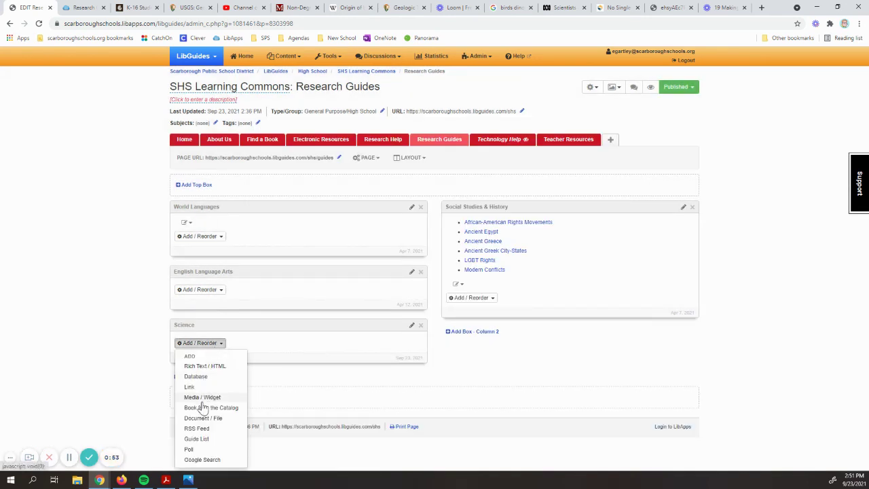
click(201, 399)
click(328, 241)
key(ctrl+v)
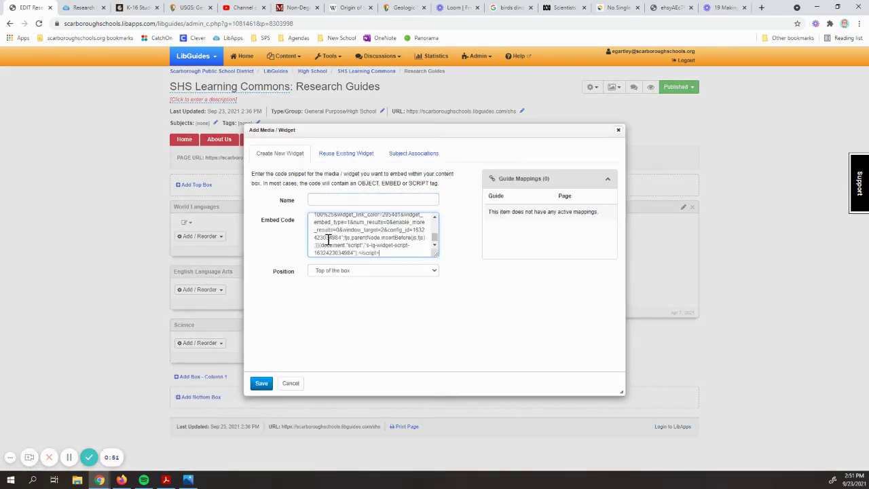
click(336, 199)
text(science guides)
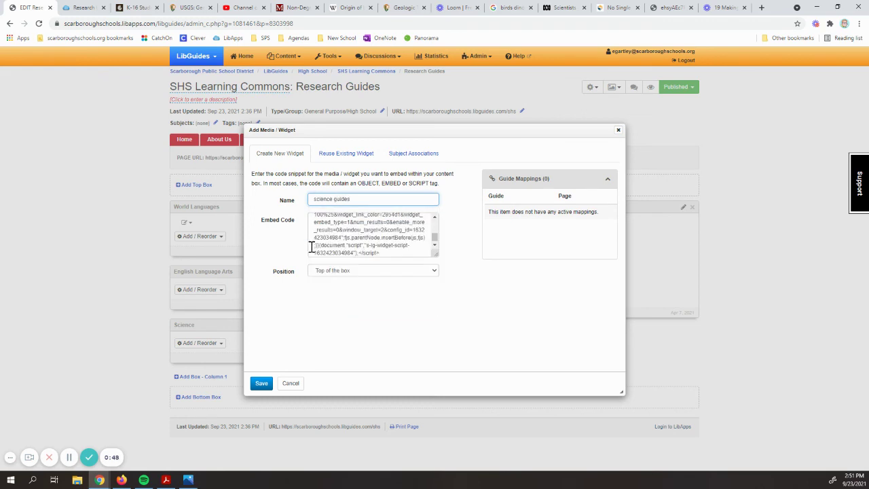
click(262, 383)
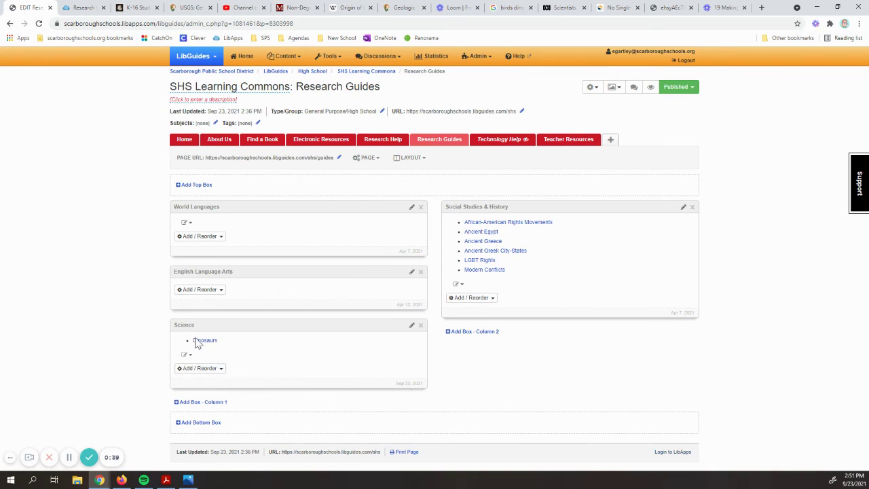
Delete the Science box from the Research Guides page, acknowledging that this cannot be undone
click(421, 326)
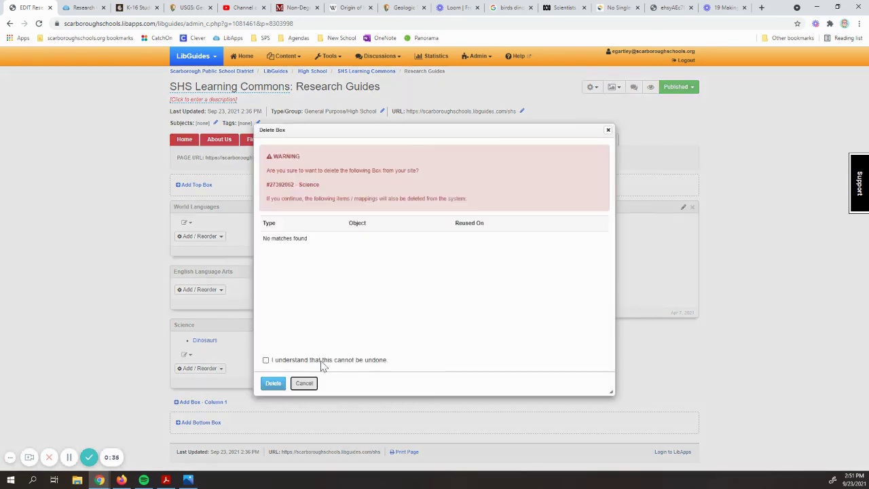
click(323, 364)
click(273, 383)
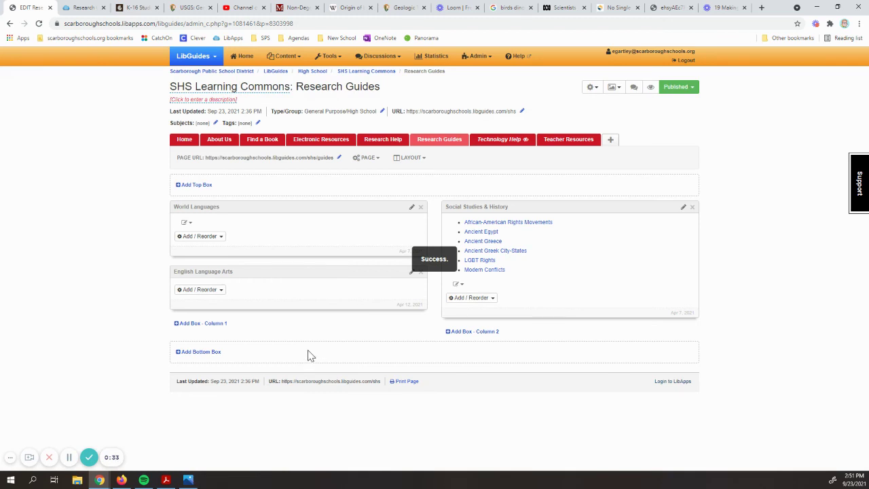